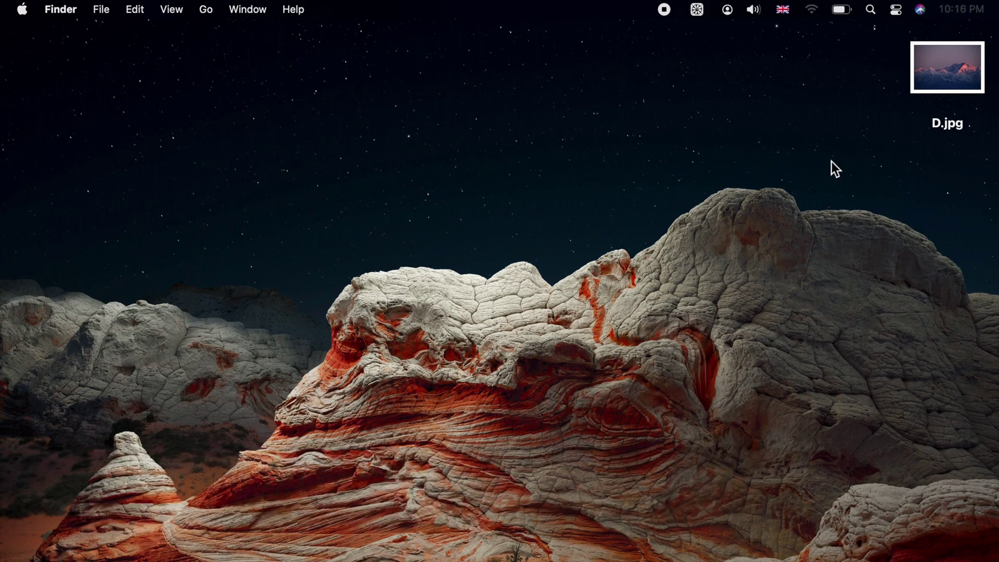
# Step: Open Picture.jpg from the desktop in Preview
pyautogui.moveTo(831, 163); pyautogui.dragTo(854, 188)
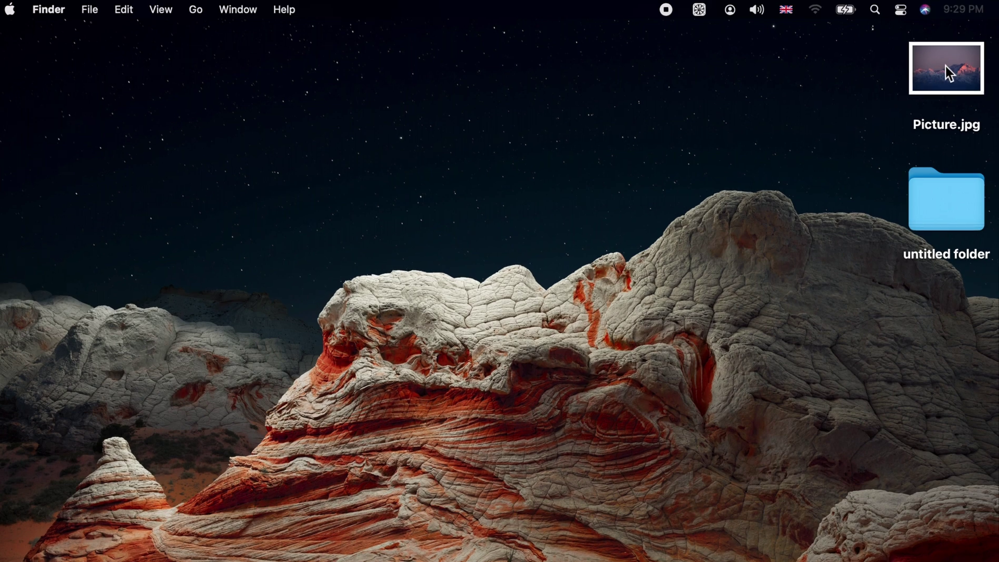
pyautogui.click(947, 67)
pyautogui.rightClick(947, 67)
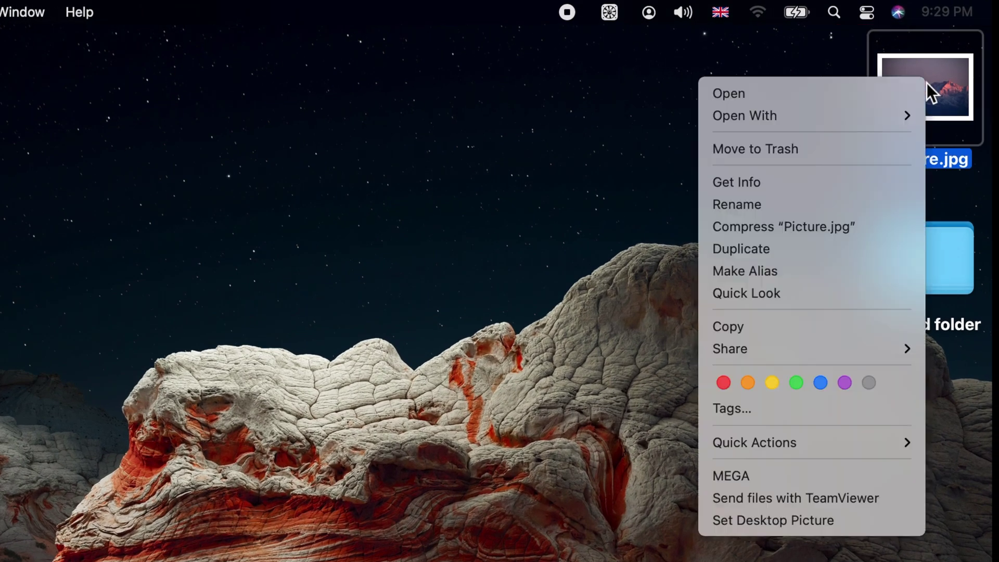
pyautogui.moveTo(767, 124)
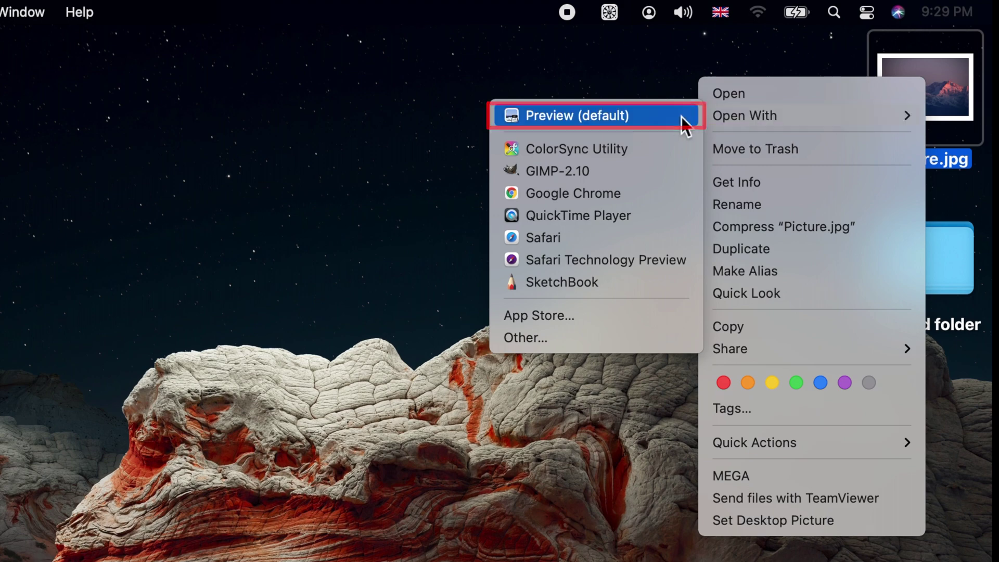
pyautogui.click(667, 117)
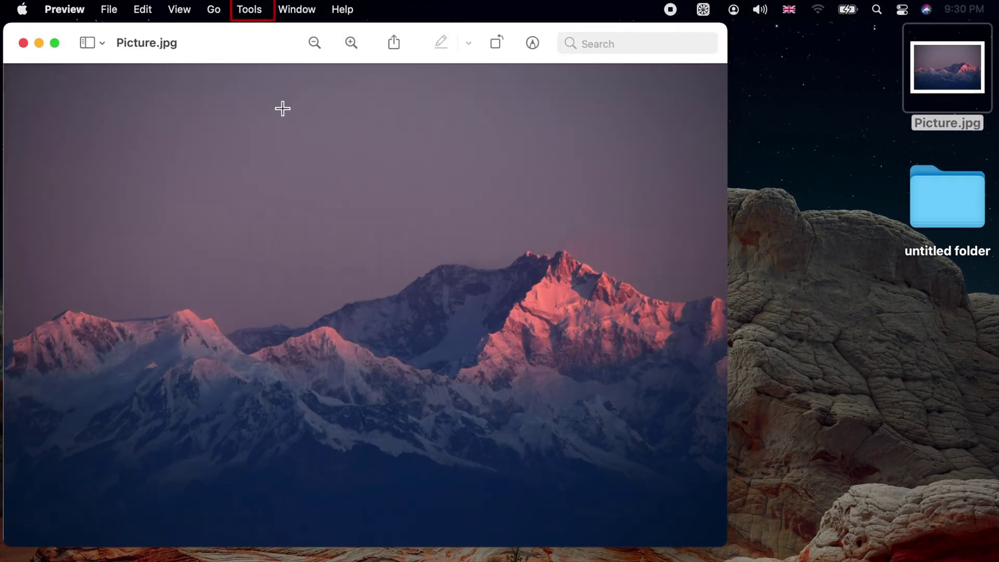
# Step: Resize the image to 1024 × 1024 pixels with proportions unlocked
pyautogui.click(254, 14)
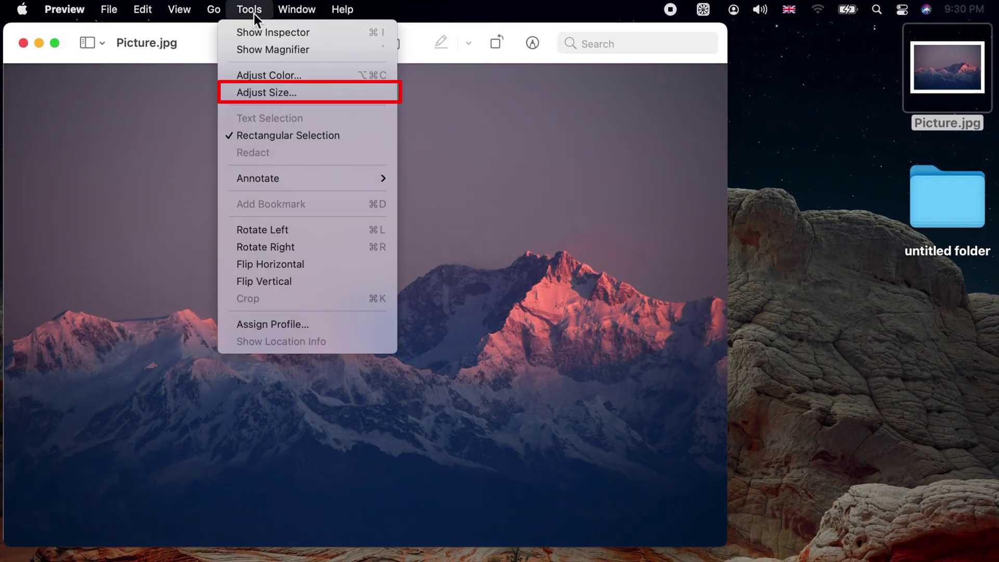
pyautogui.click(306, 92)
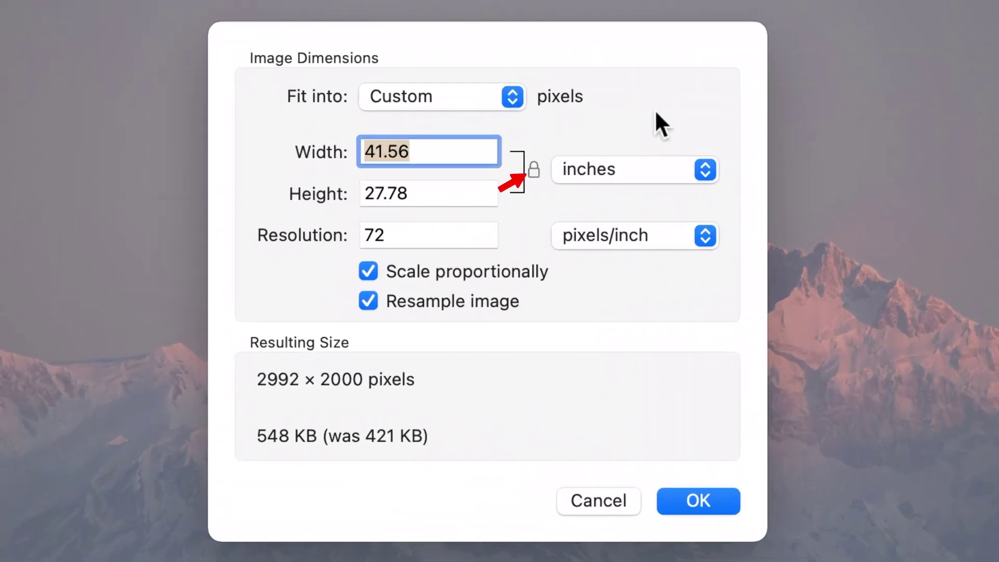
pyautogui.click(538, 175)
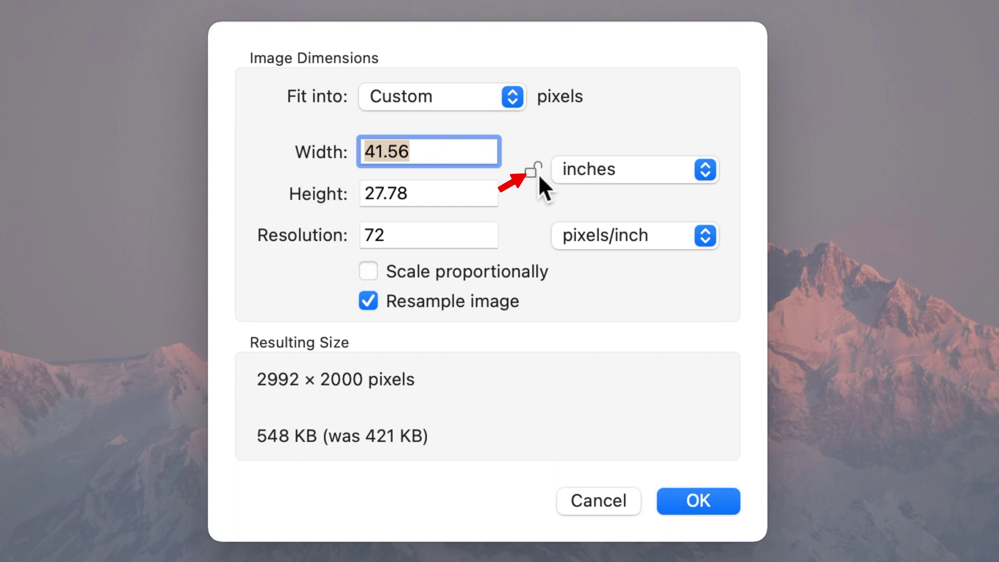
pyautogui.click(601, 172)
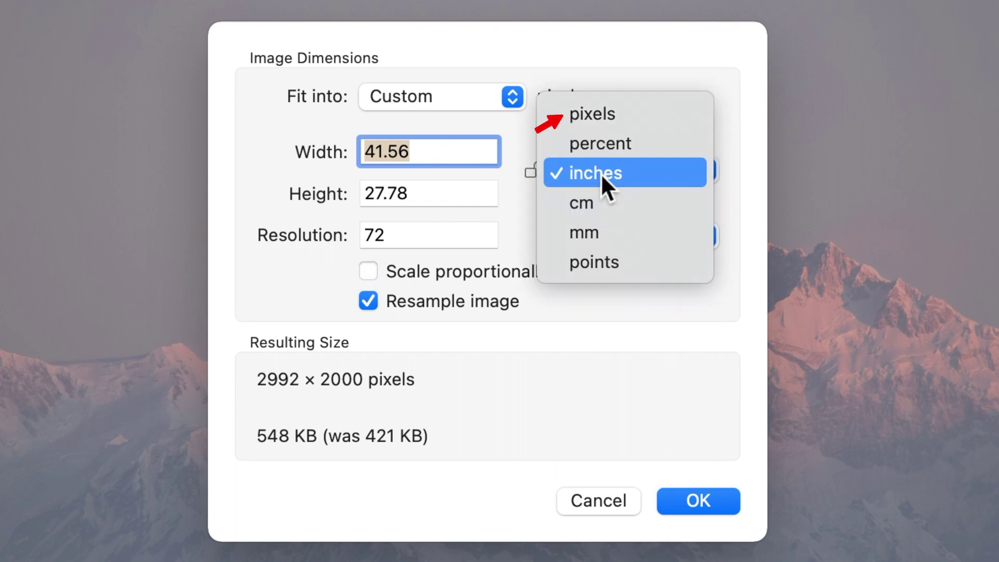
pyautogui.click(626, 113)
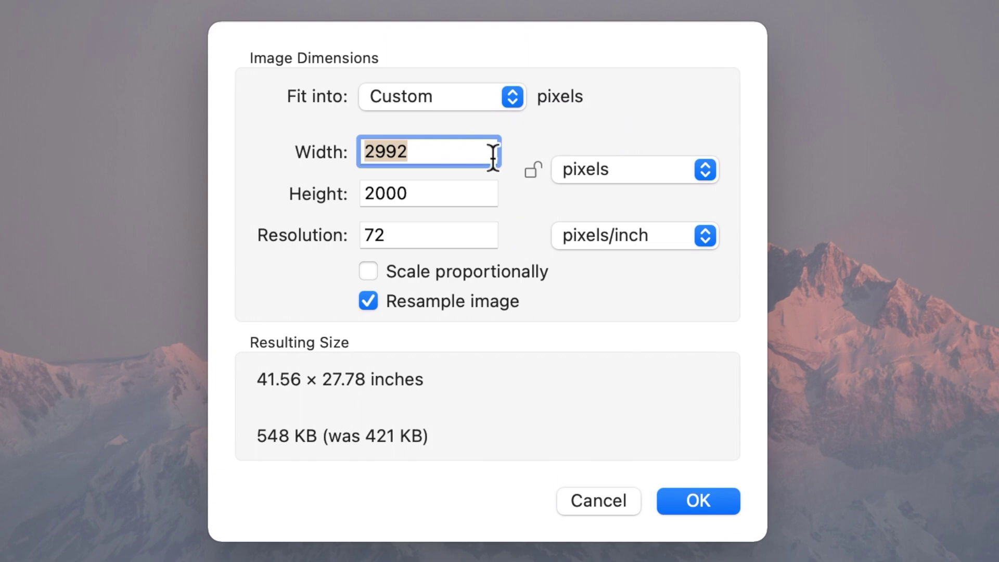
pyautogui.press('BackSpace')
pyautogui.write('1024')
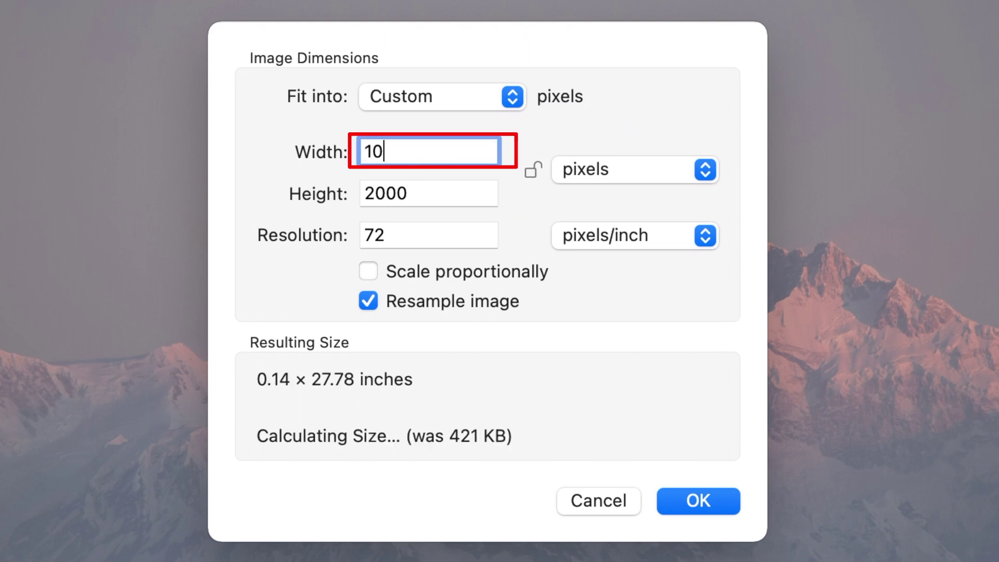
pyautogui.click(441, 191)
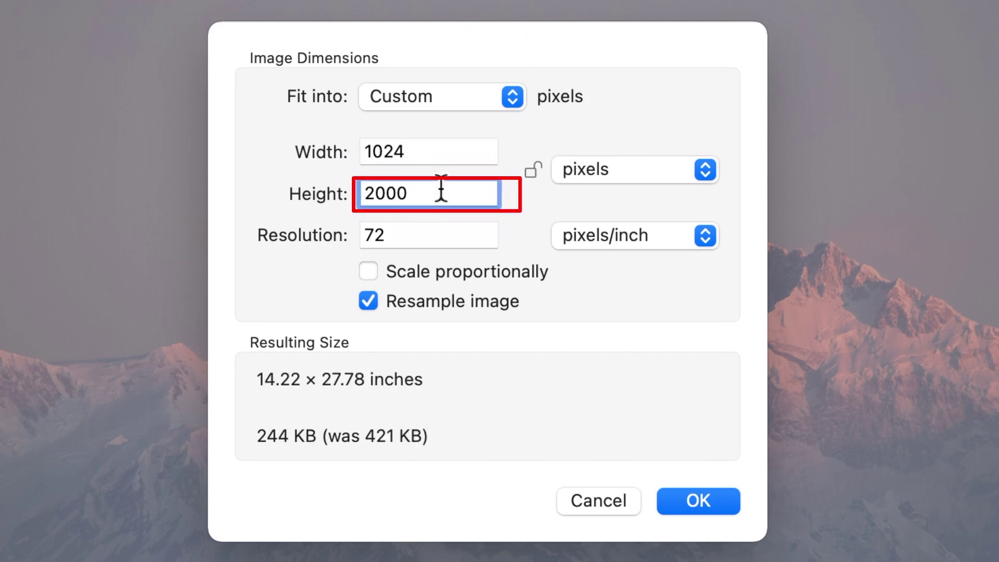
pyautogui.press('BackSpace')
pyautogui.press('BackSpace')
pyautogui.press('BackSpace')
pyautogui.press('BackSpace')
pyautogui.write('1024')
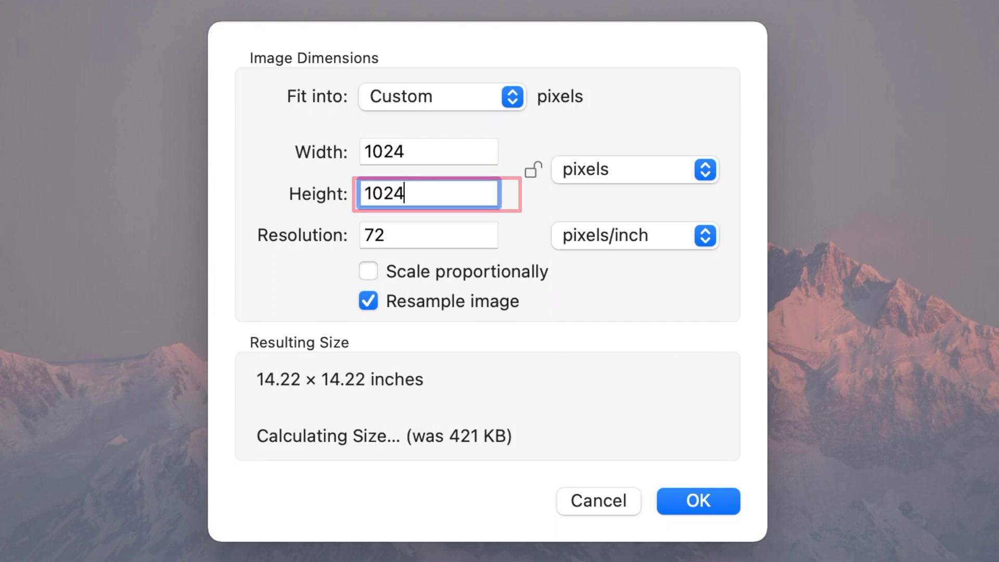
pyautogui.click(695, 499)
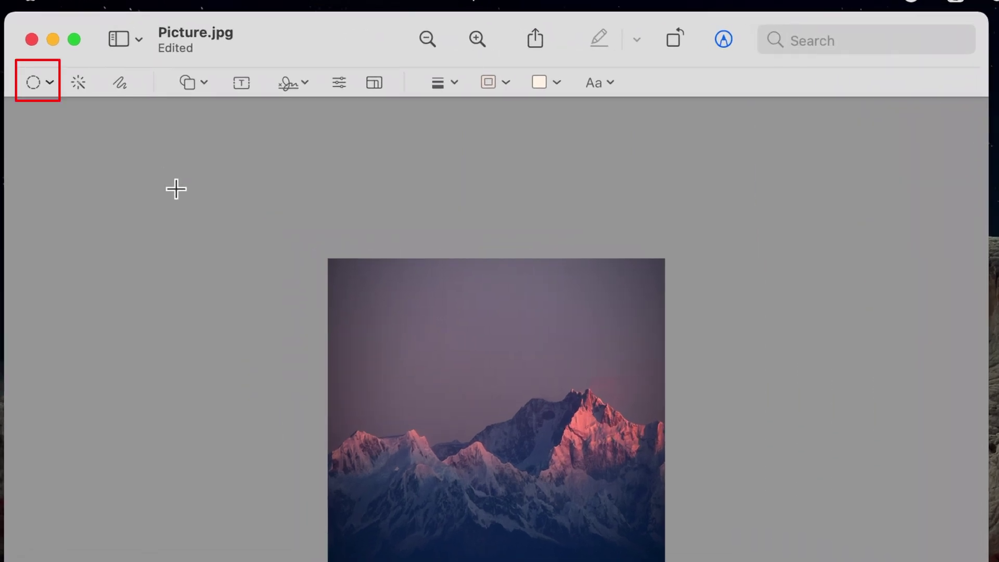
# Step: Select and delete the entire image, then convert the document to a transparent Picture.png
pyautogui.click(50, 82)
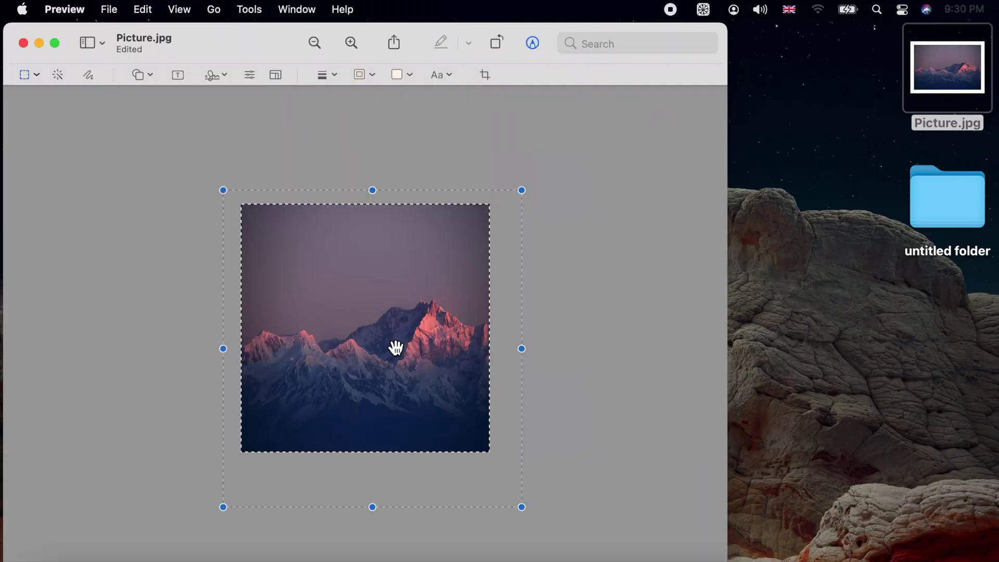
pyautogui.press('Delete')
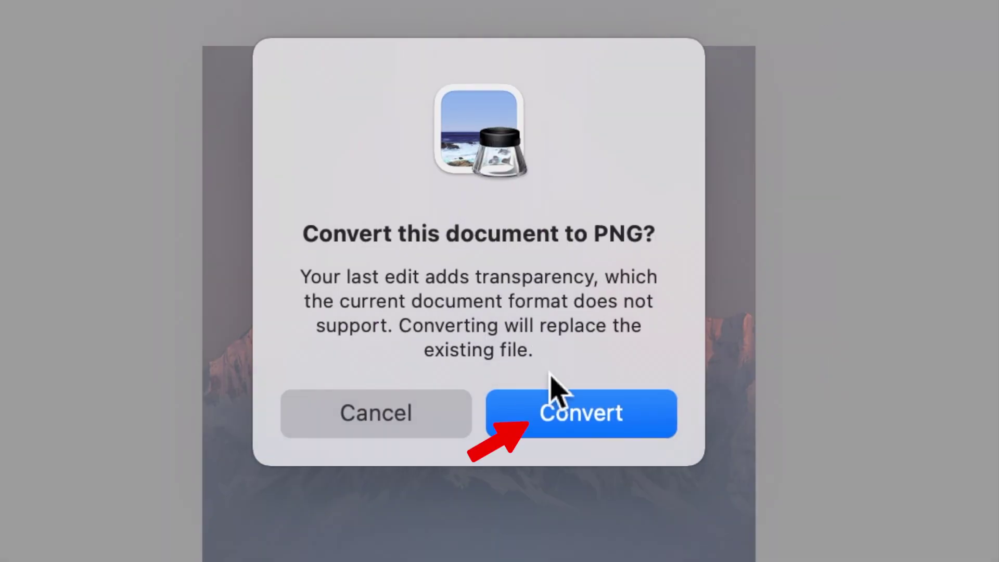
pyautogui.click(595, 424)
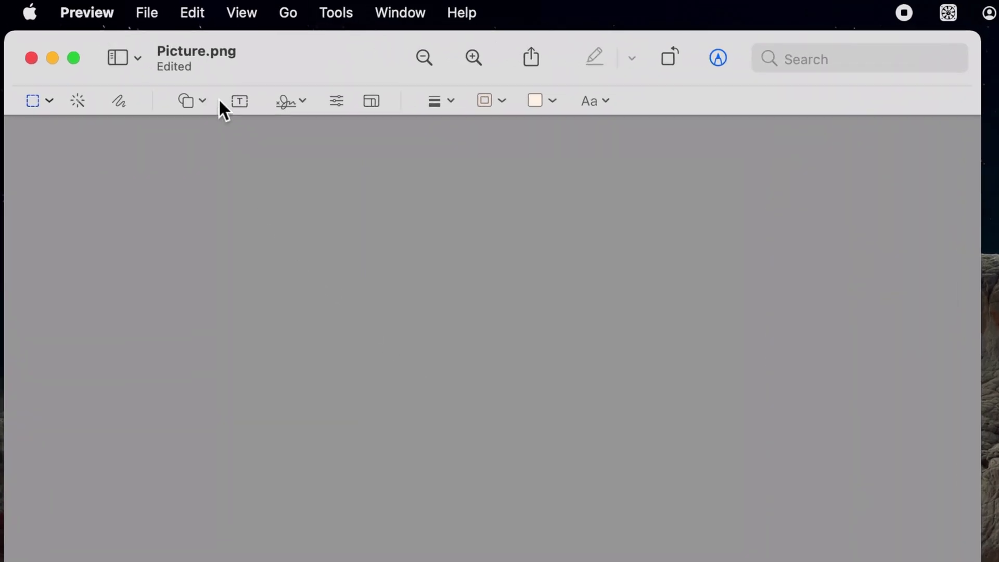
# Step: Save the converted Picture.png and copy its transparent contents to the clipboard
pyautogui.click(148, 14)
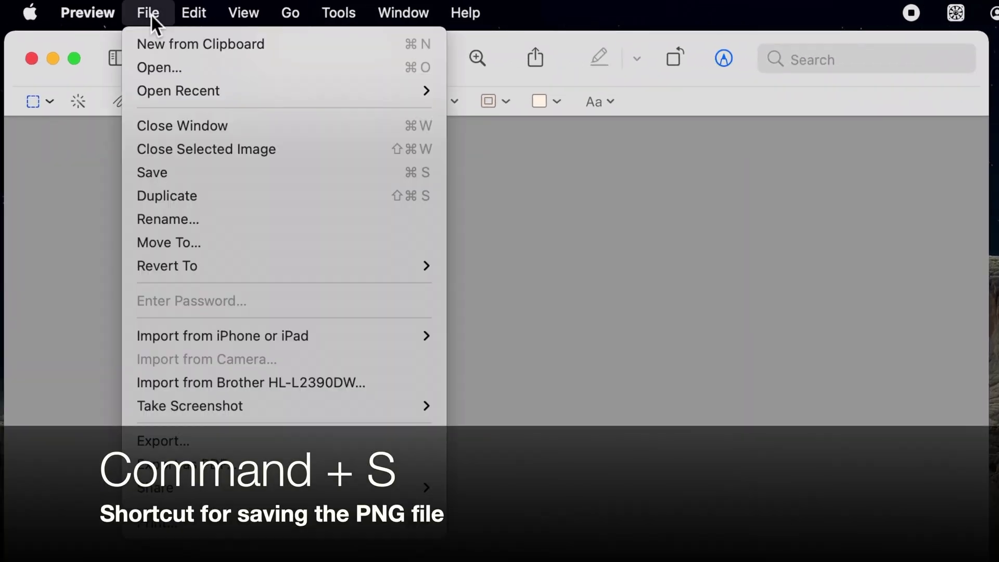
pyautogui.click(217, 173)
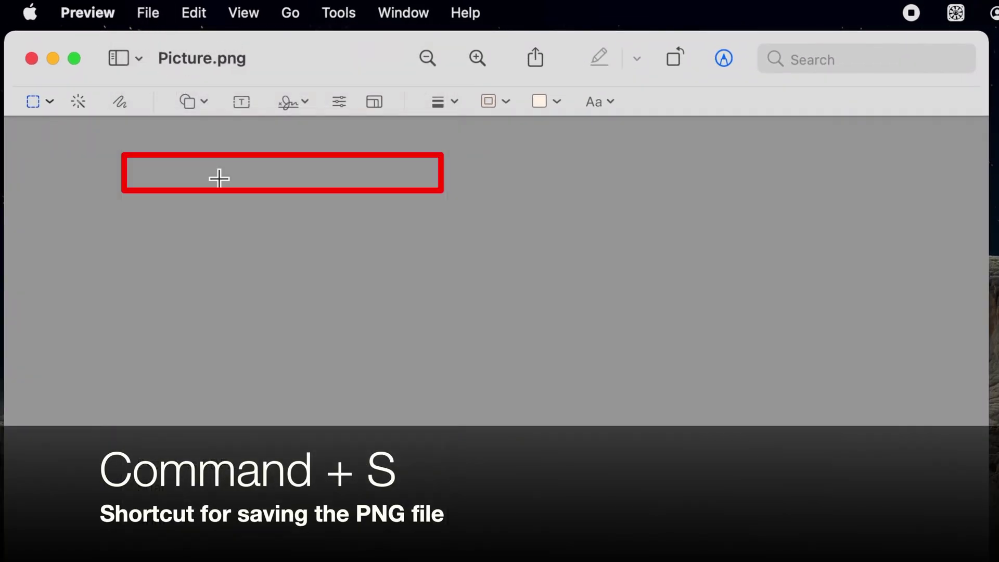
pyautogui.click(195, 12)
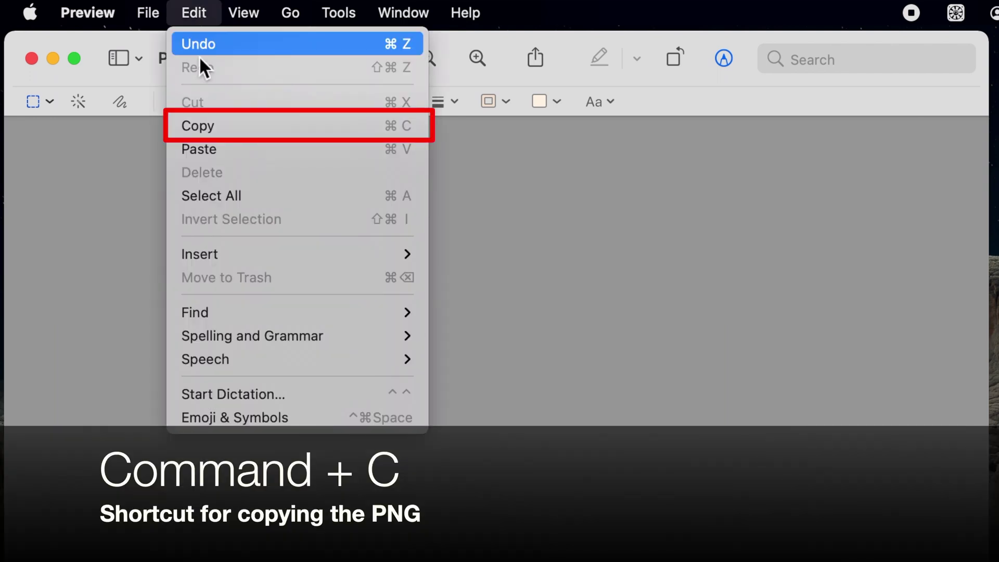
pyautogui.click(245, 132)
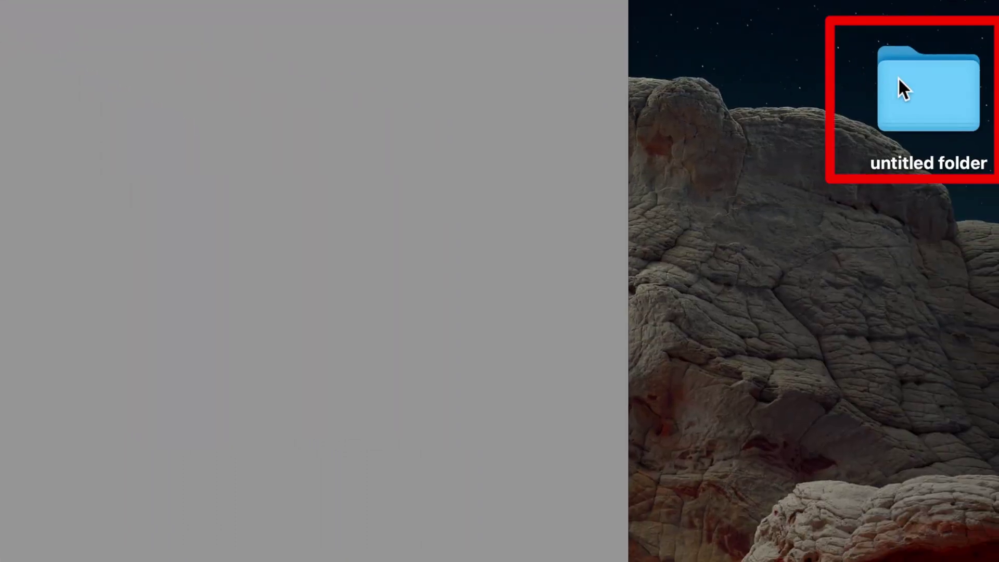
# Step: Paste the transparent PNG onto the untitled folder's icon in its Get Info window
pyautogui.click(921, 80)
pyautogui.rightClick(921, 80)
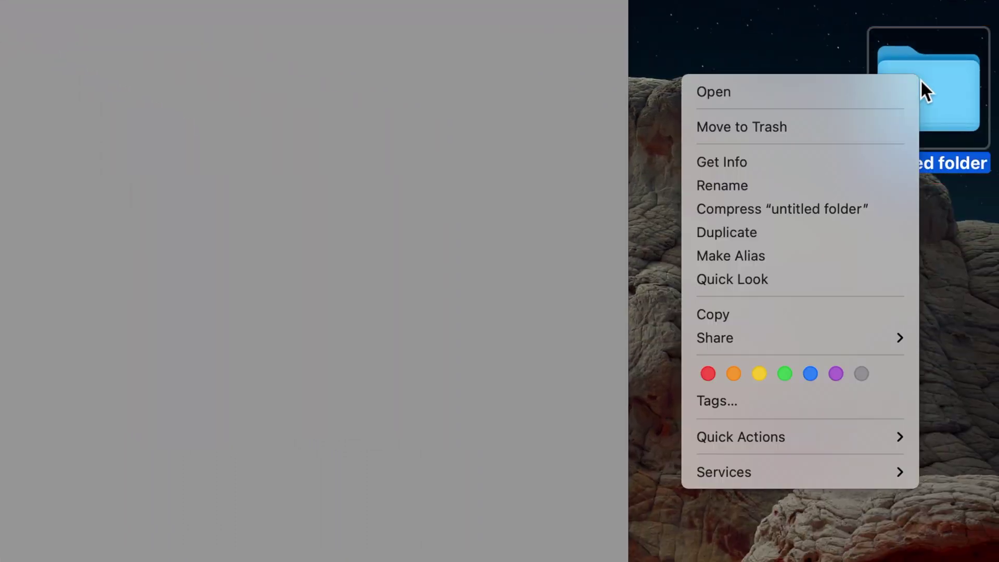
pyautogui.click(835, 163)
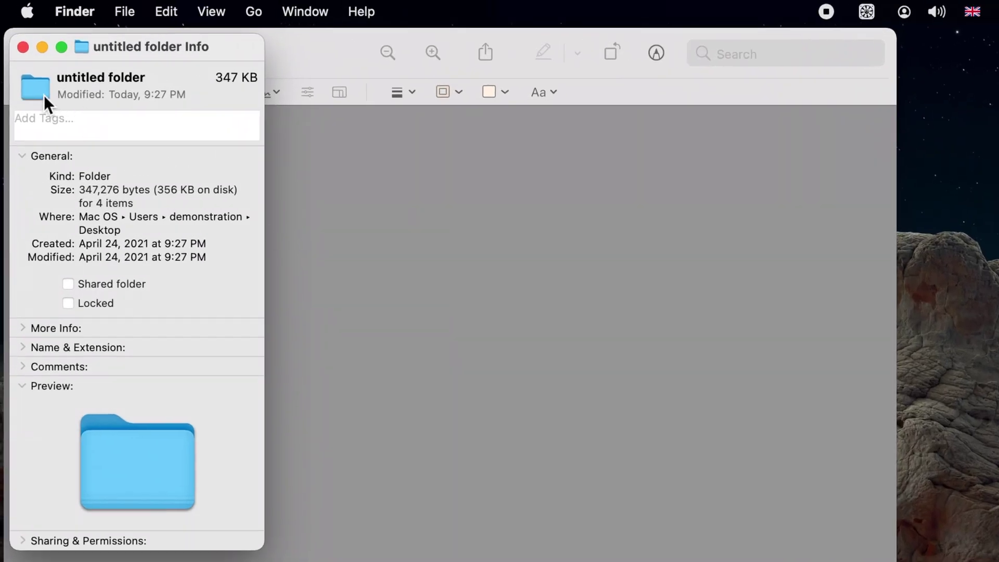
pyautogui.click(44, 96)
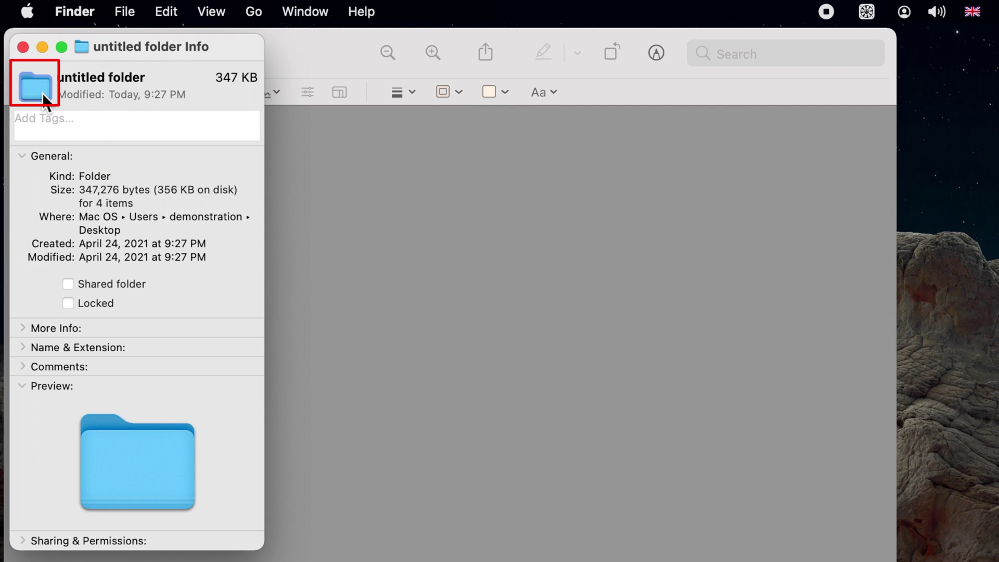
pyautogui.click(166, 12)
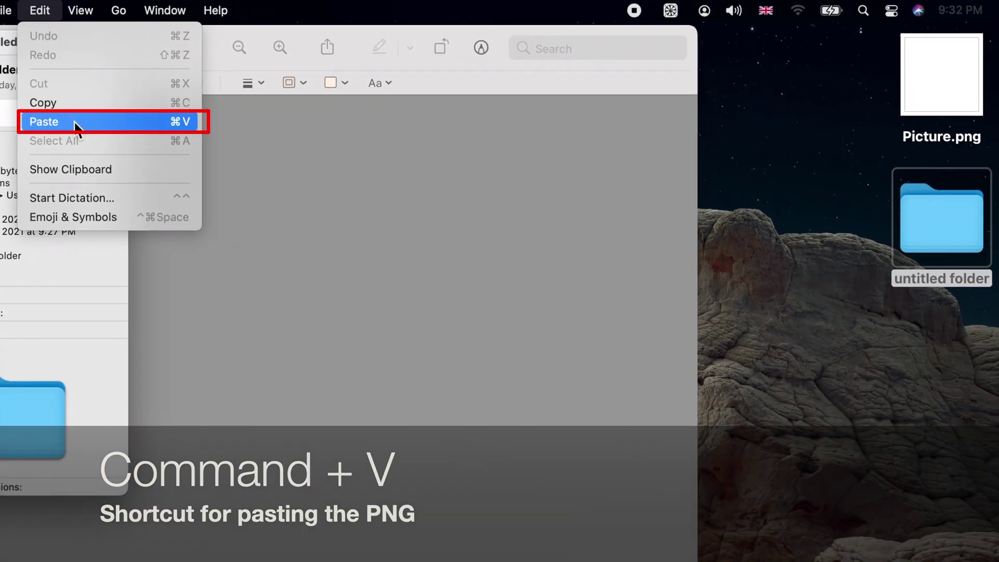
pyautogui.click(74, 122)
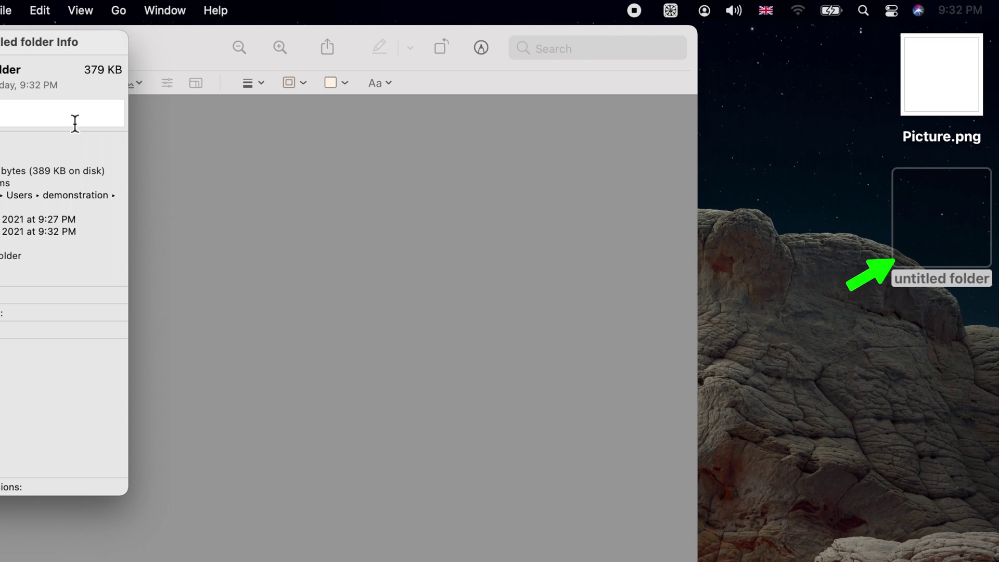
# Step: Confirm the folder's space-only name and check its invisibility by selecting desktop items
pyautogui.press('super+w')
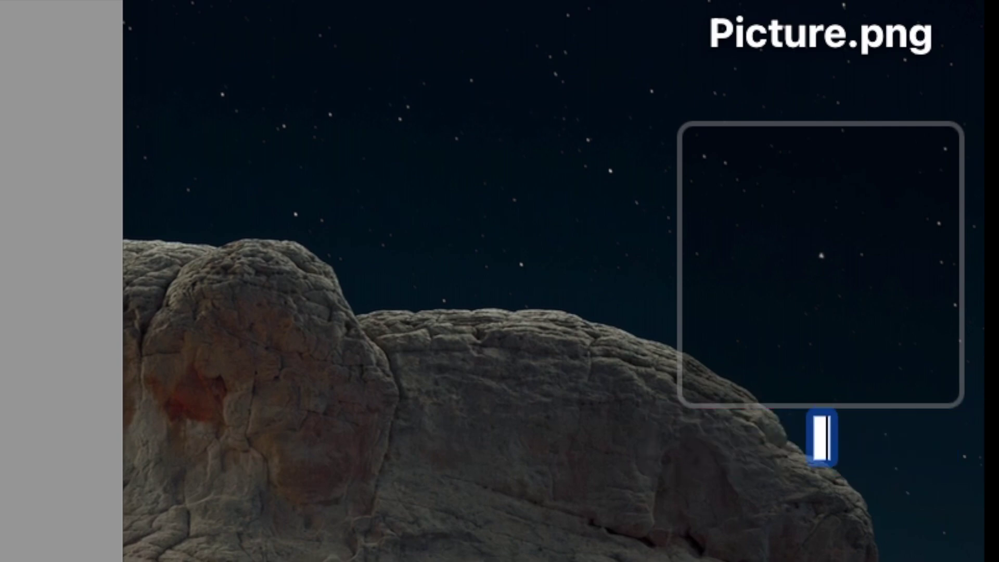
pyautogui.press('Return')
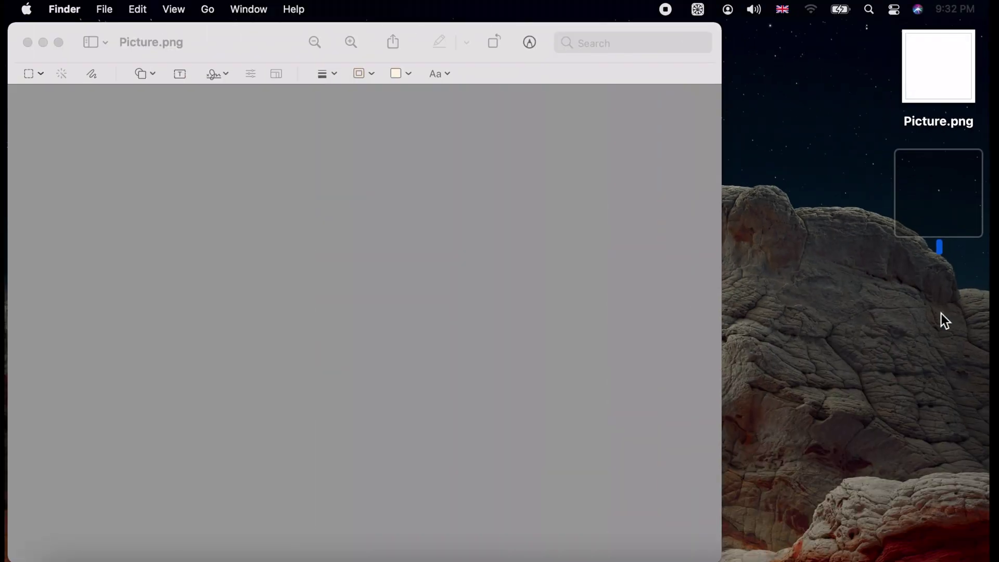
pyautogui.click(942, 314)
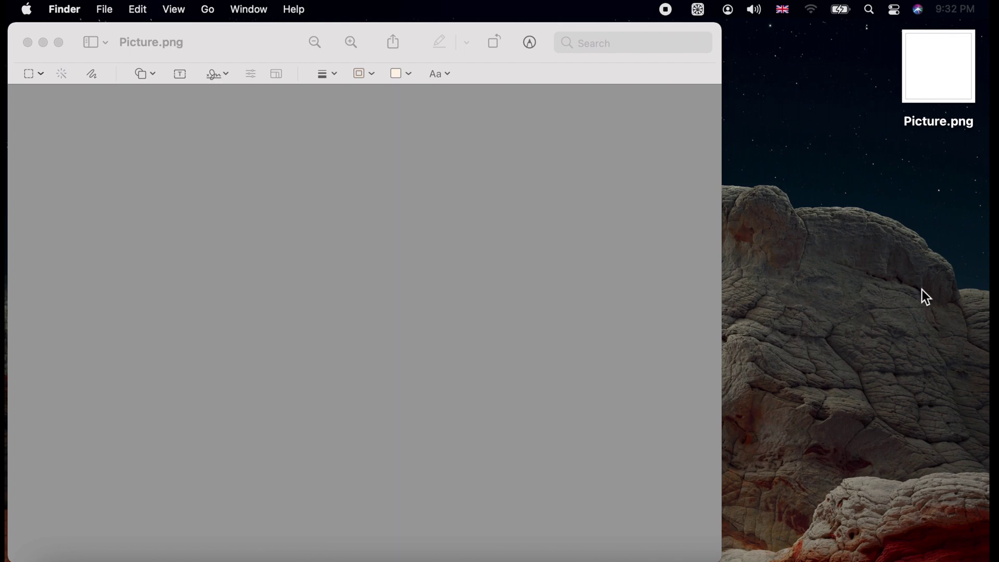
pyautogui.moveTo(835, 132); pyautogui.dragTo(987, 302)
pyautogui.click(748, 203)
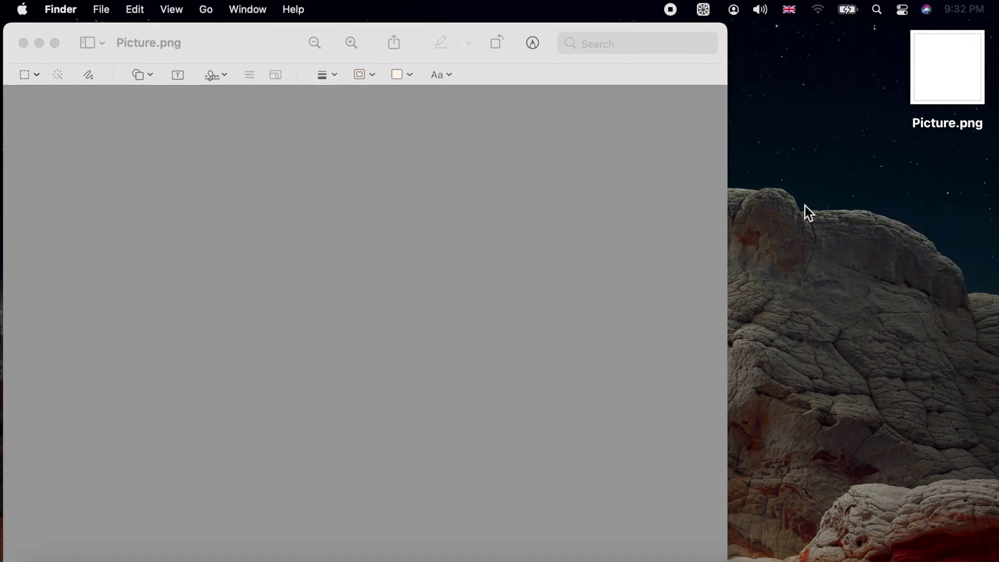
pyautogui.press('super+a')
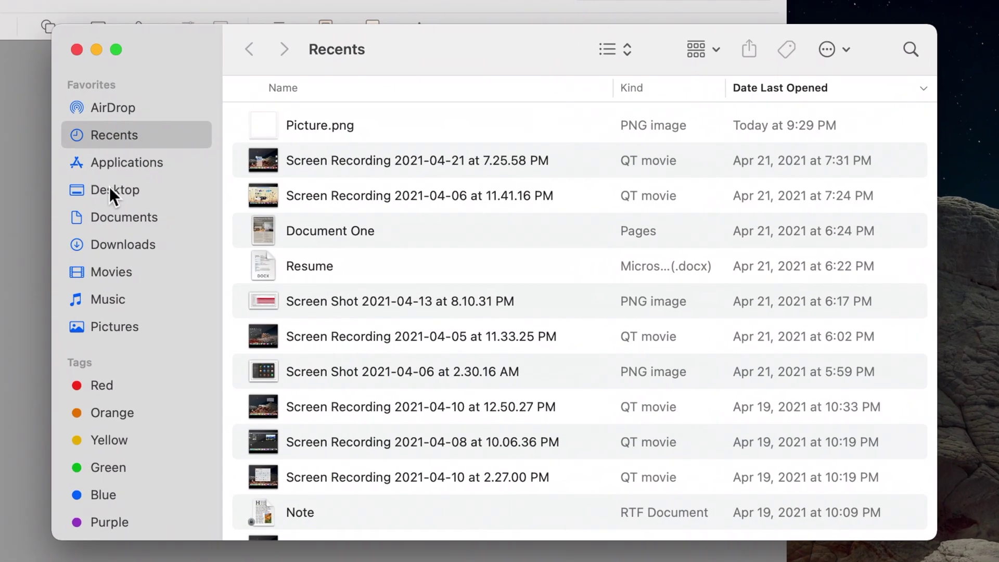
# Step: Search the Desktop for Kind is Folder and select across results to reveal the hidden folder
pyautogui.click(187, 203)
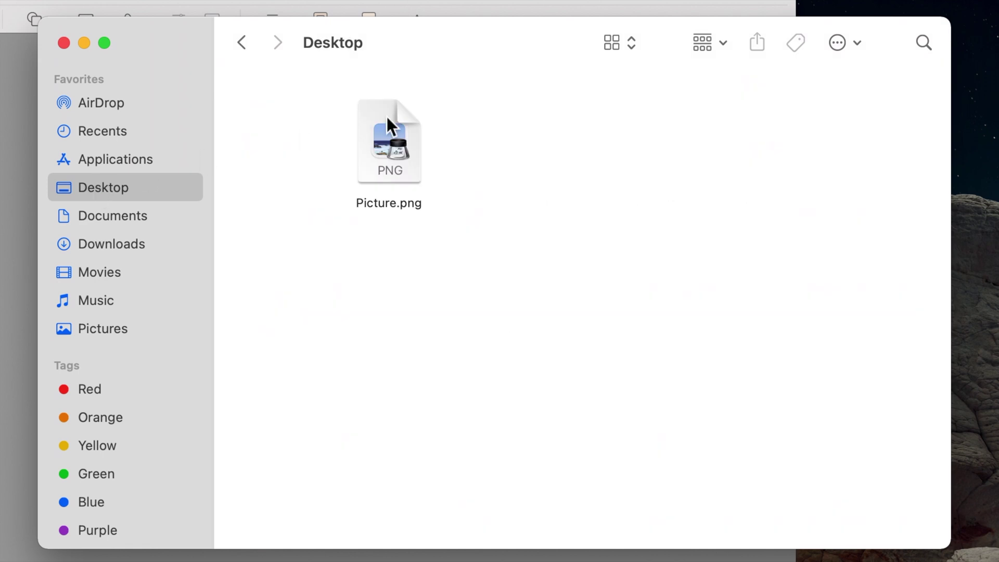
pyautogui.click(923, 42)
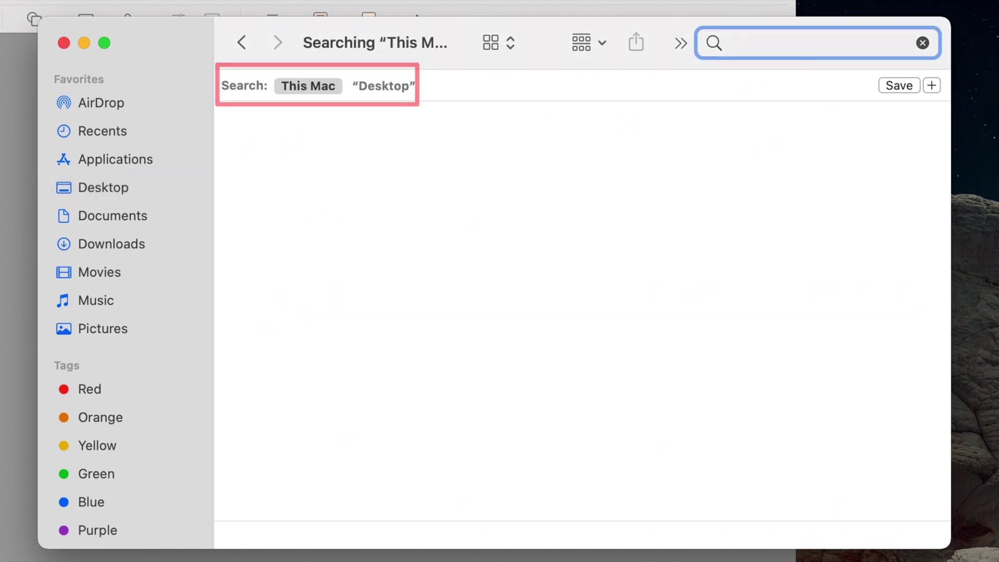
pyautogui.click(931, 85)
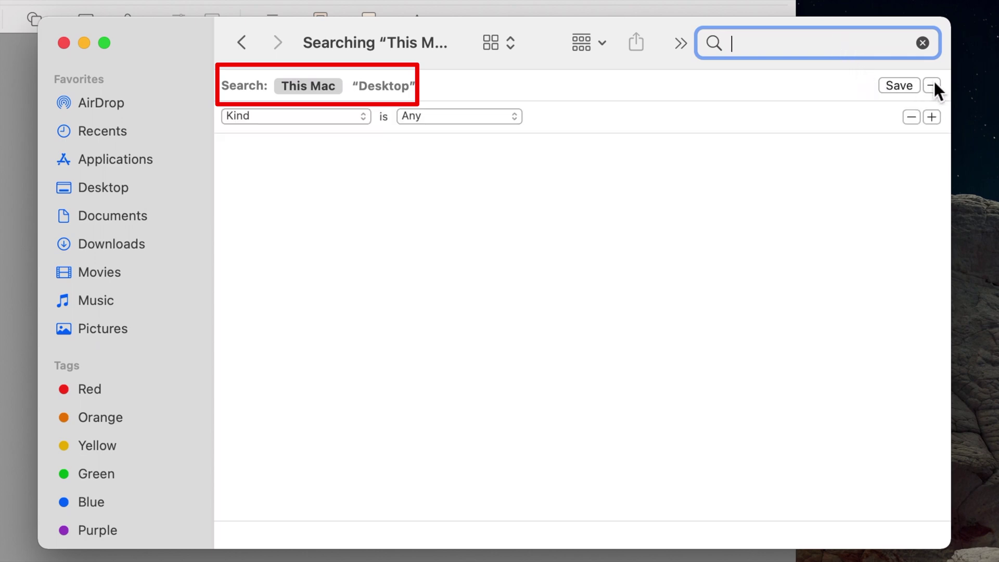
pyautogui.click(383, 85)
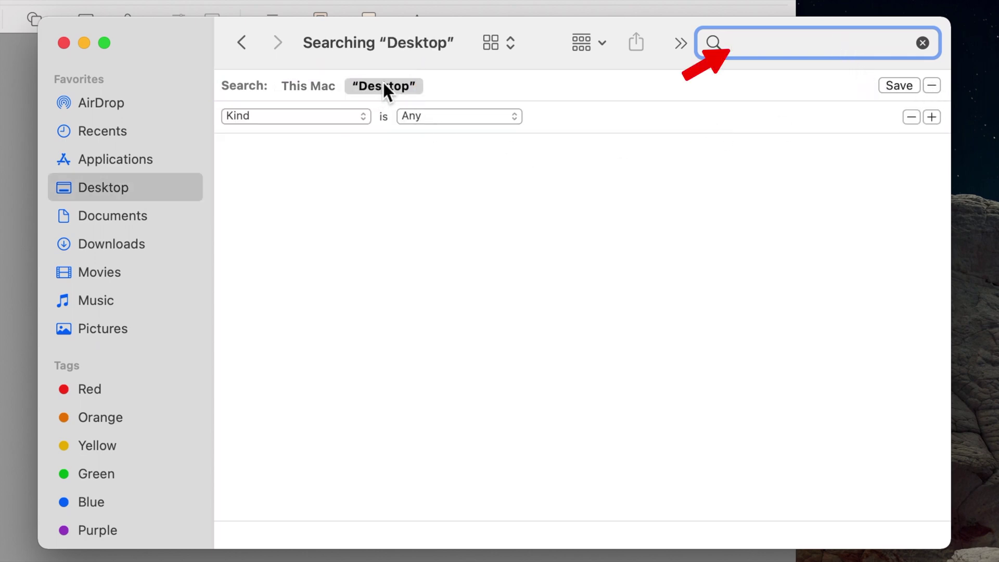
pyautogui.click(468, 117)
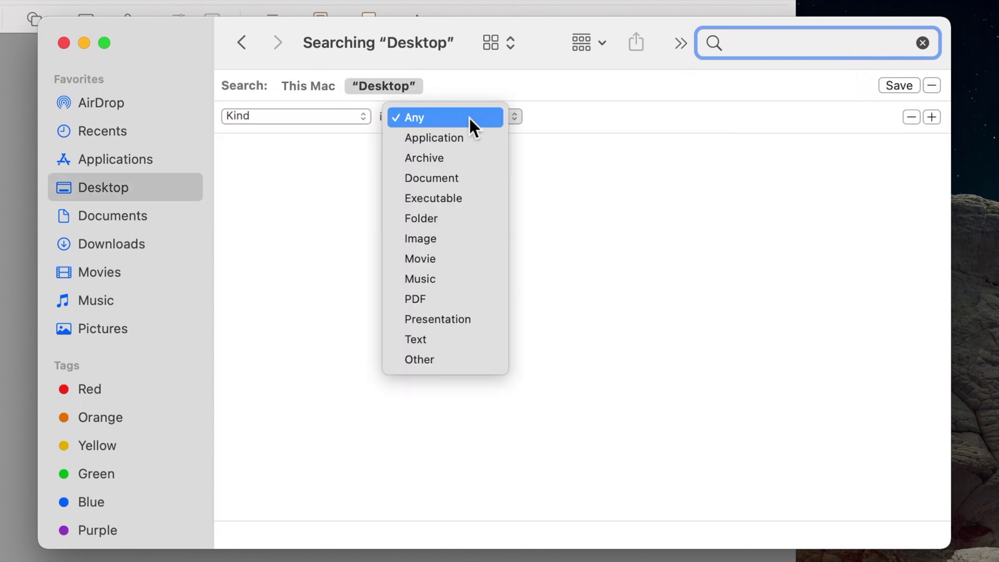
pyautogui.click(461, 222)
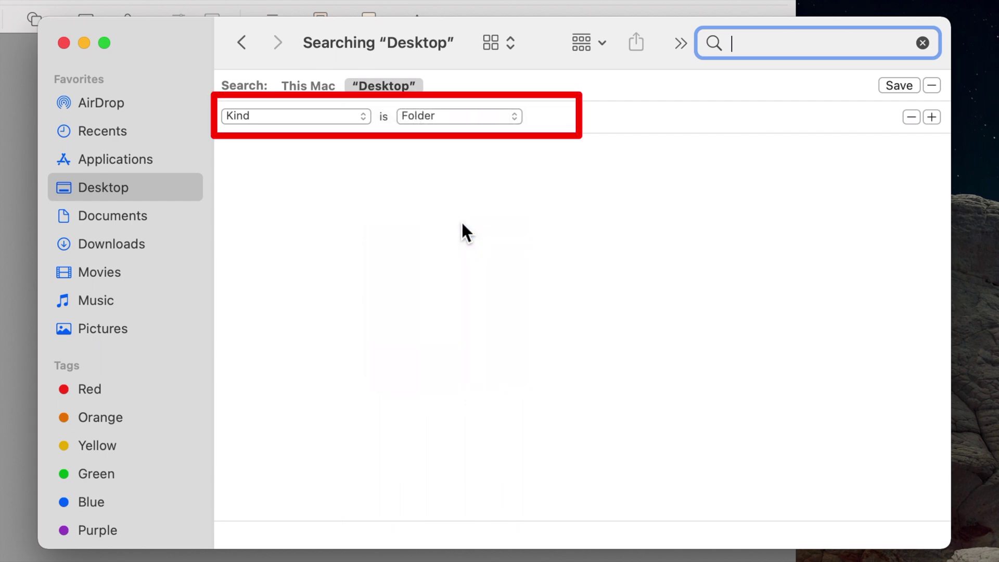
pyautogui.click(844, 320)
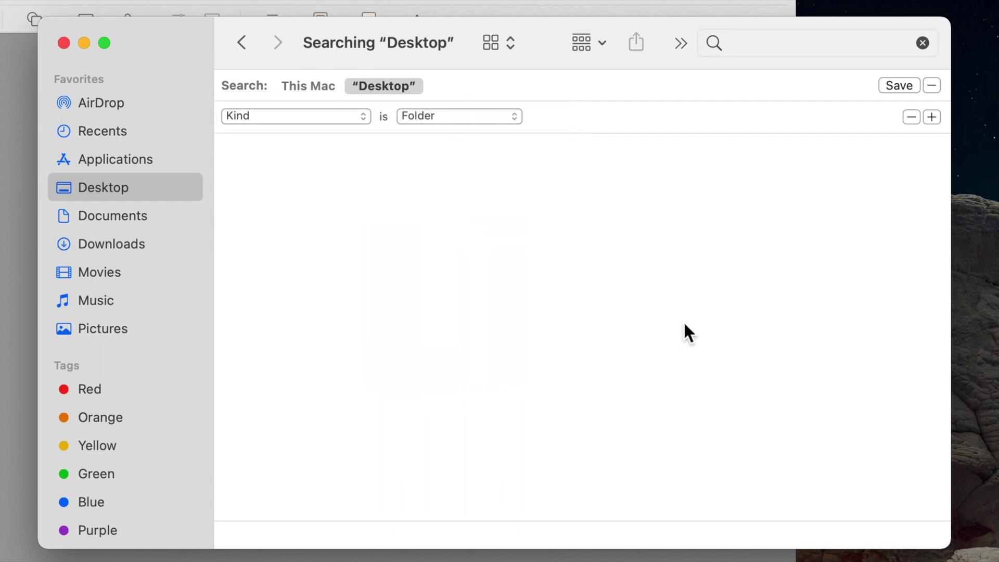
pyautogui.moveTo(532, 326); pyautogui.dragTo(251, 141)
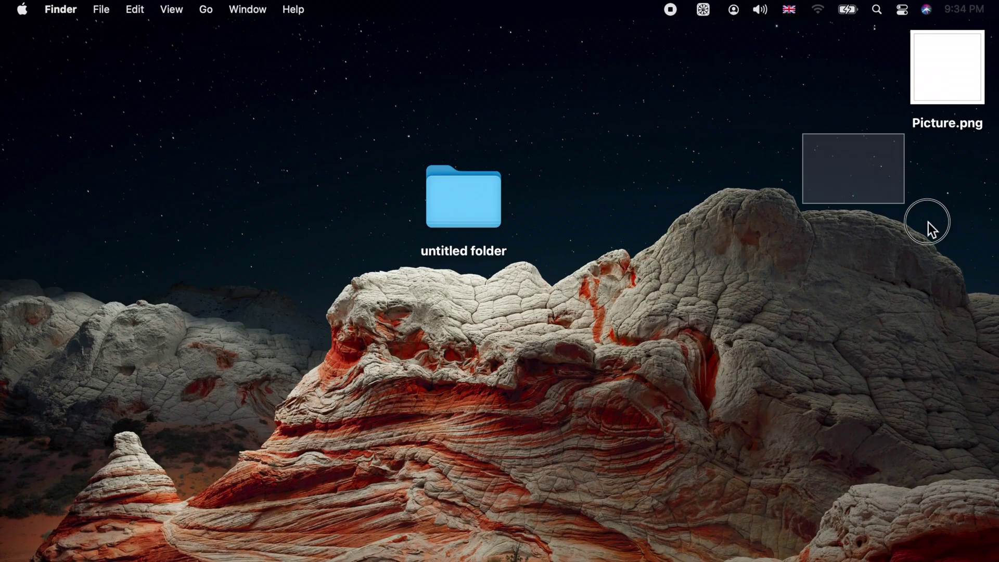
# Step: Drag the three screenshots into the untitled folder, close the window, and move the folder right
pyautogui.moveTo(926, 224); pyautogui.dragTo(950, 185)
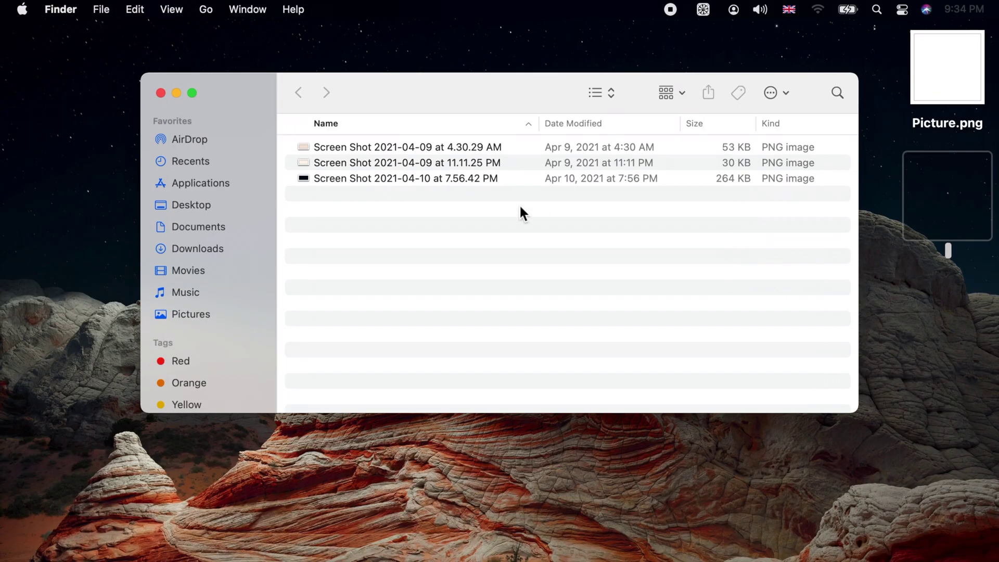
pyautogui.moveTo(520, 207); pyautogui.dragTo(461, 138)
pyautogui.moveTo(479, 104); pyautogui.dragTo(473, 308)
pyautogui.moveTo(468, 365); pyautogui.dragTo(475, 206)
pyautogui.click(154, 297)
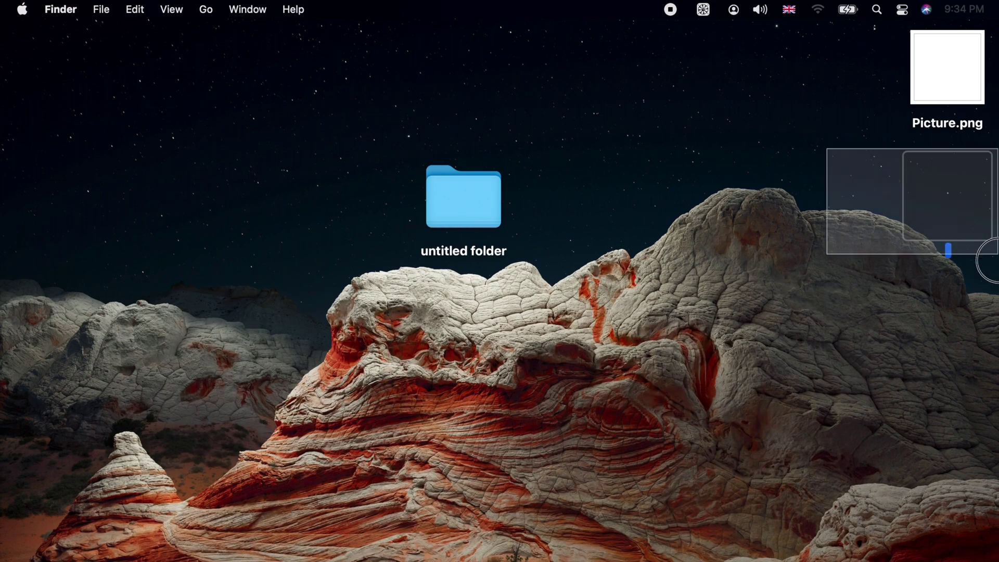
pyautogui.moveTo(463, 197); pyautogui.dragTo(939, 194)
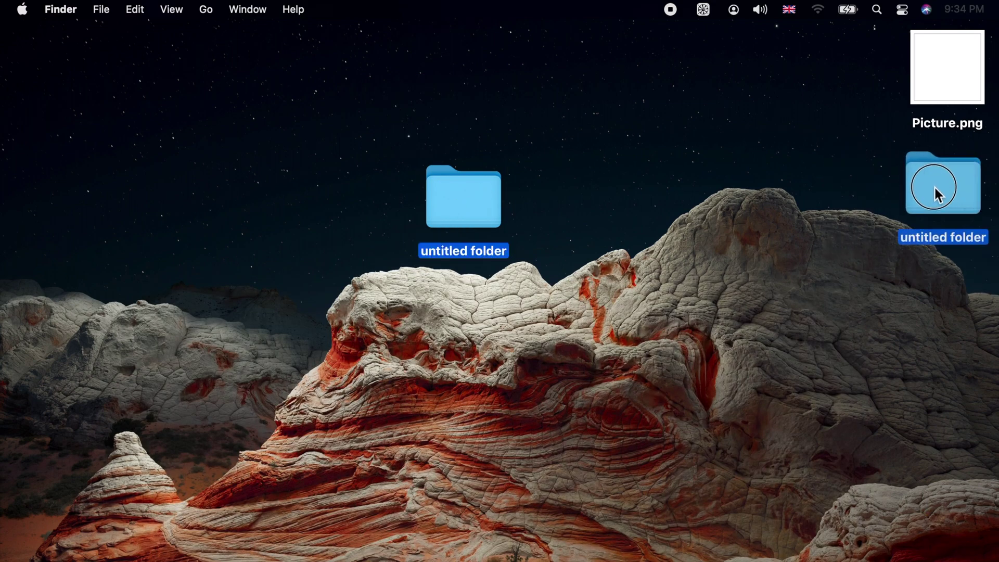